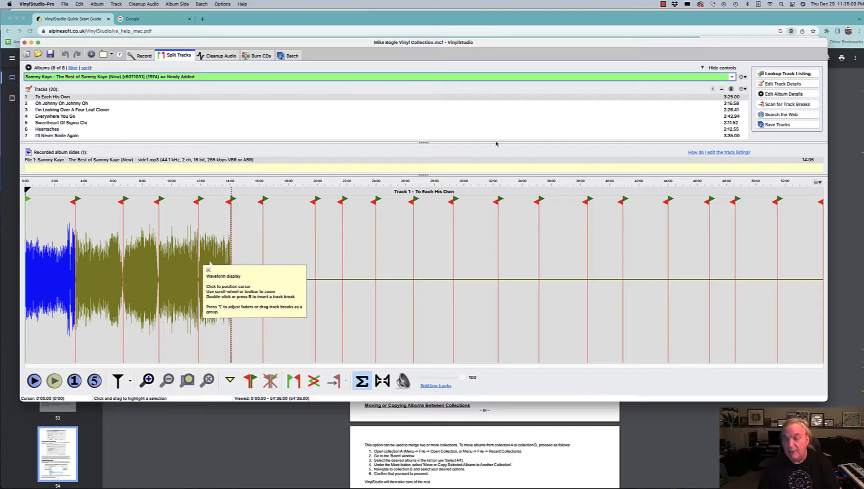
# - Set the status of the Sammy Kaye album to Recorded in the Split Tracks window
pyautogui.click(732, 77)
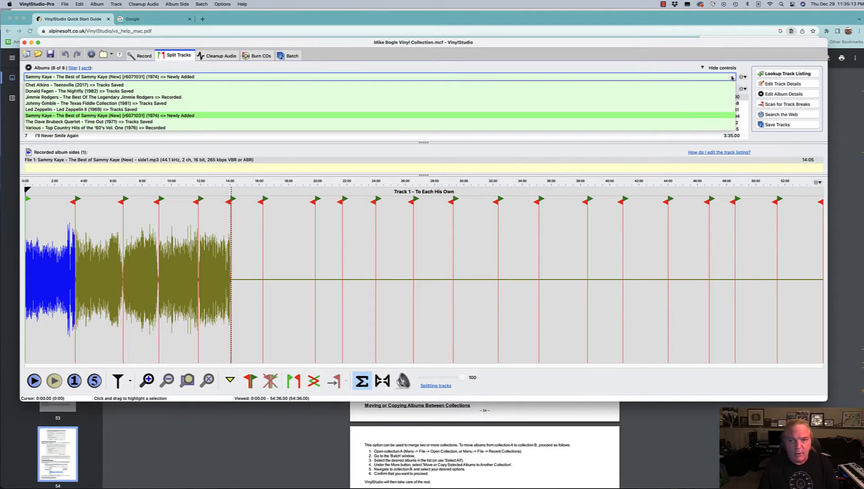
pyautogui.click(732, 77)
pyautogui.click(745, 78)
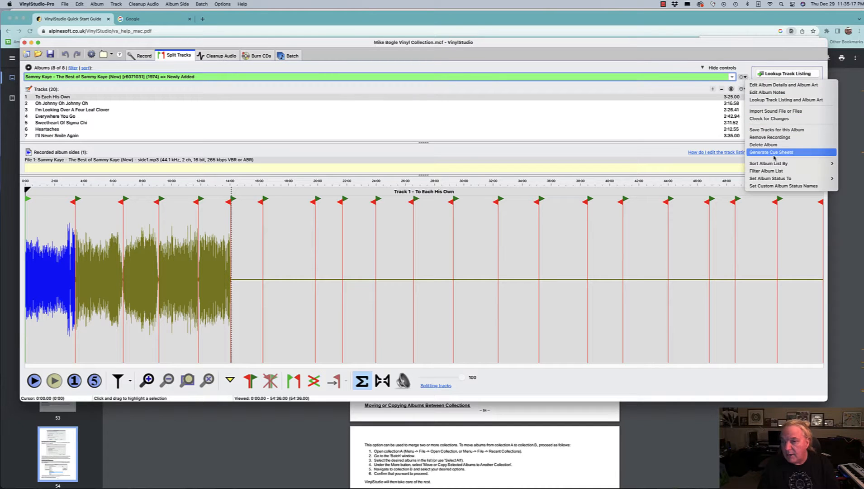
pyautogui.moveTo(768, 179)
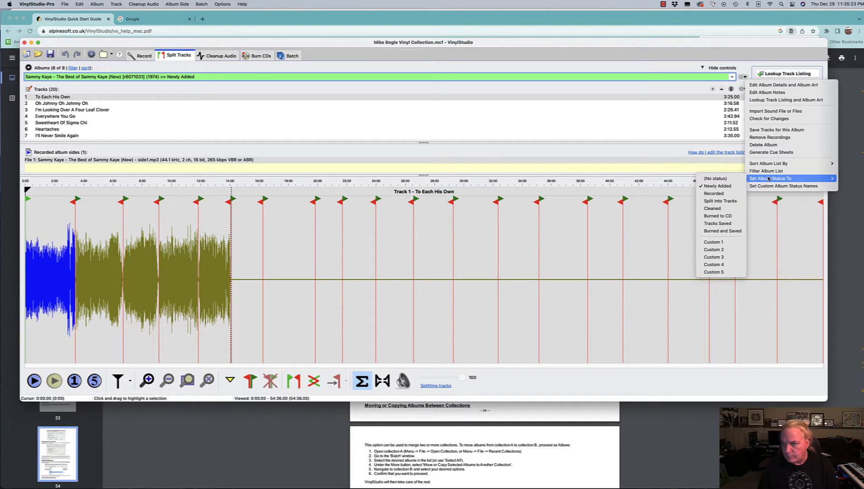
pyautogui.click(721, 195)
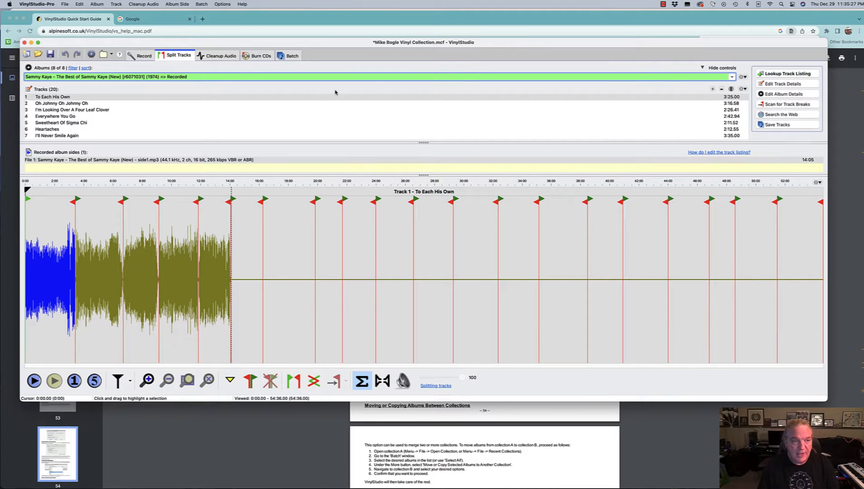
# - Review the available status options for the Sammy Kaye album and its status in the album list
pyautogui.click(746, 77)
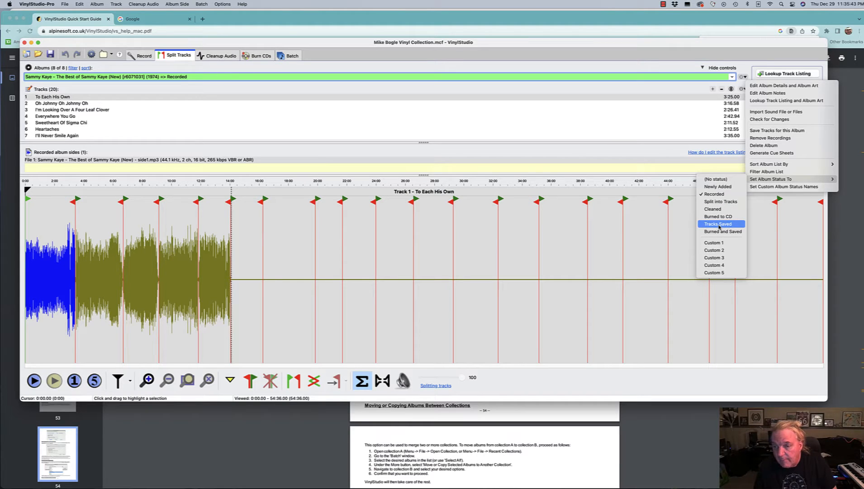
pyautogui.click(654, 123)
pyautogui.moveTo(655, 123)
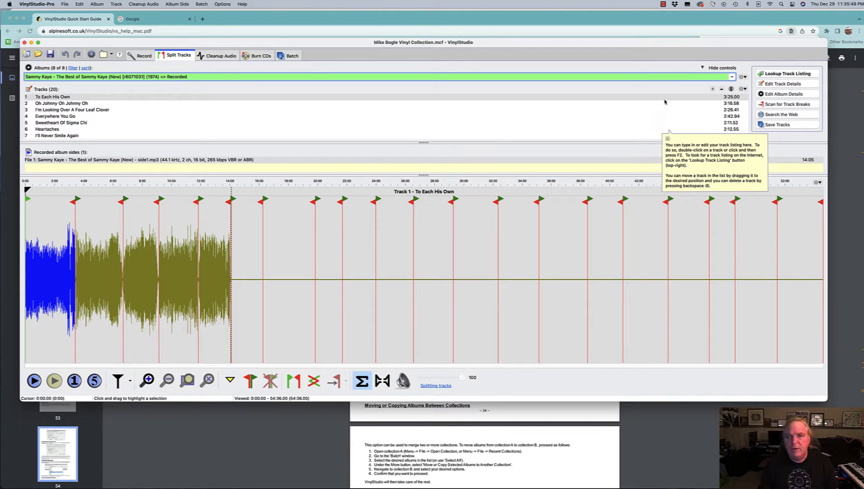
pyautogui.moveTo(246, 82)
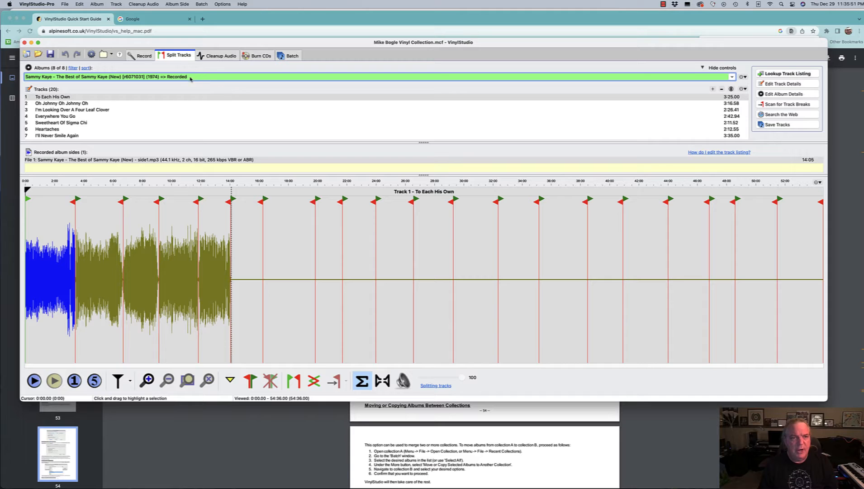
pyautogui.moveTo(169, 79)
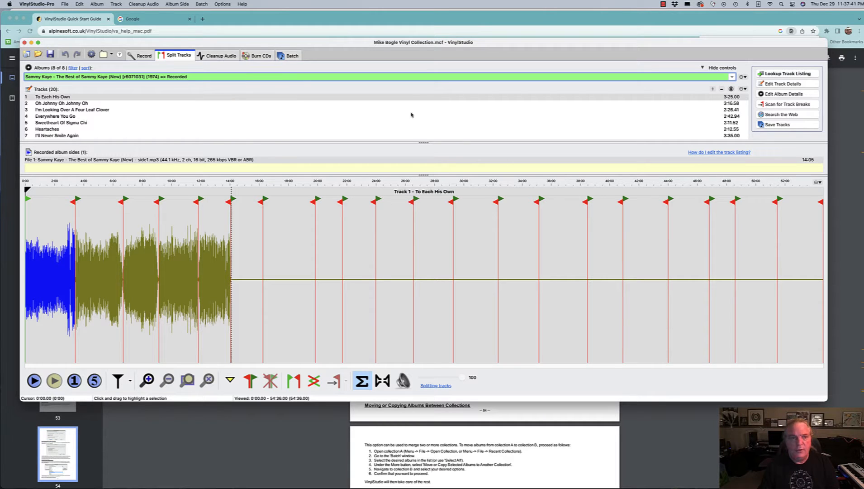
pyautogui.click(745, 78)
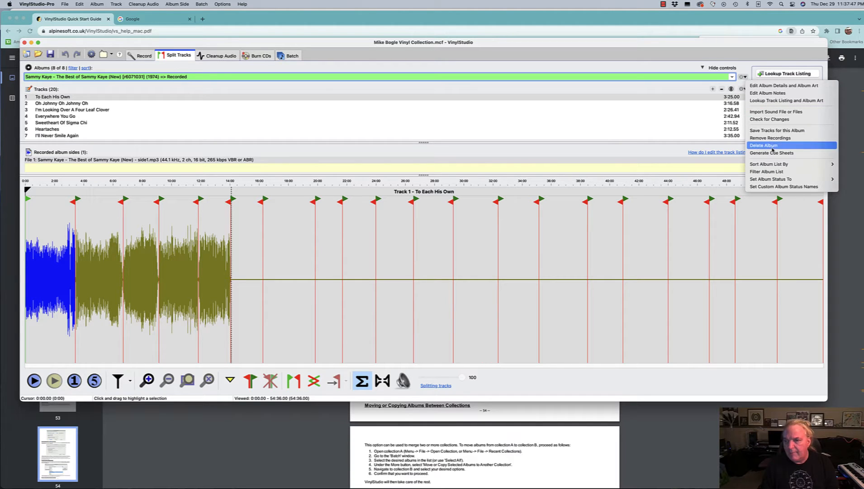
pyautogui.moveTo(770, 181)
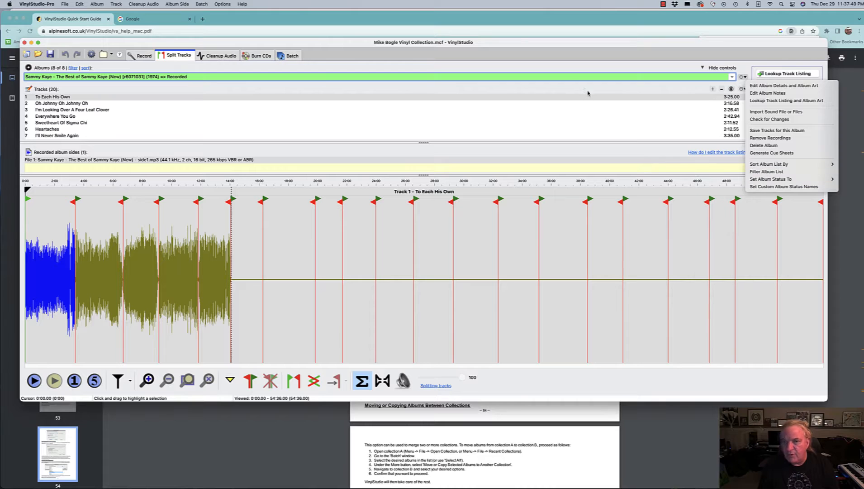
pyautogui.click(515, 43)
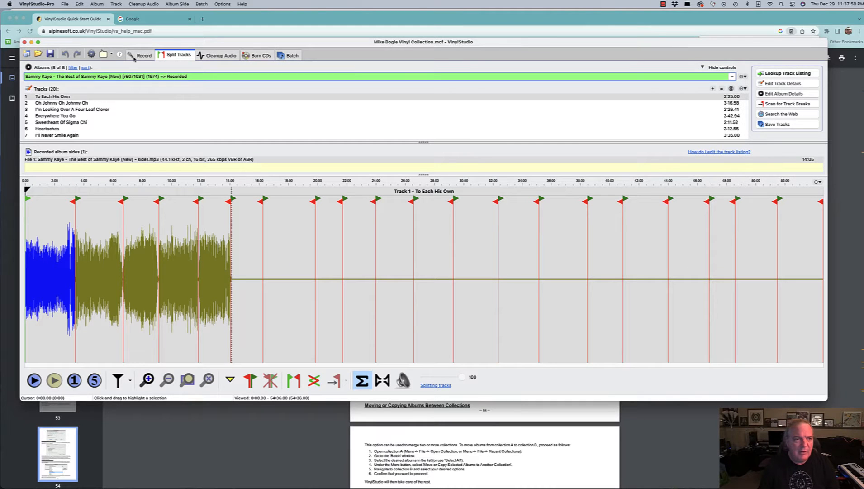
# - Set the Sammy Kaye album's status to Newly Added from the Record window
pyautogui.click(145, 57)
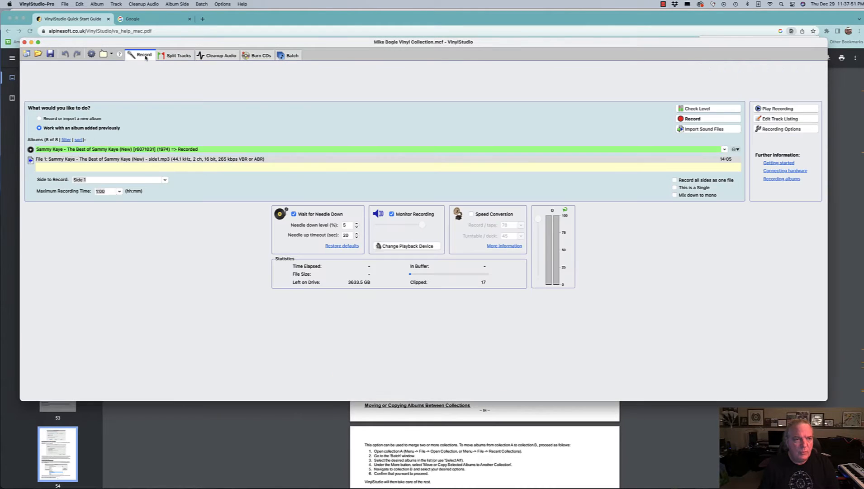
pyautogui.click(736, 149)
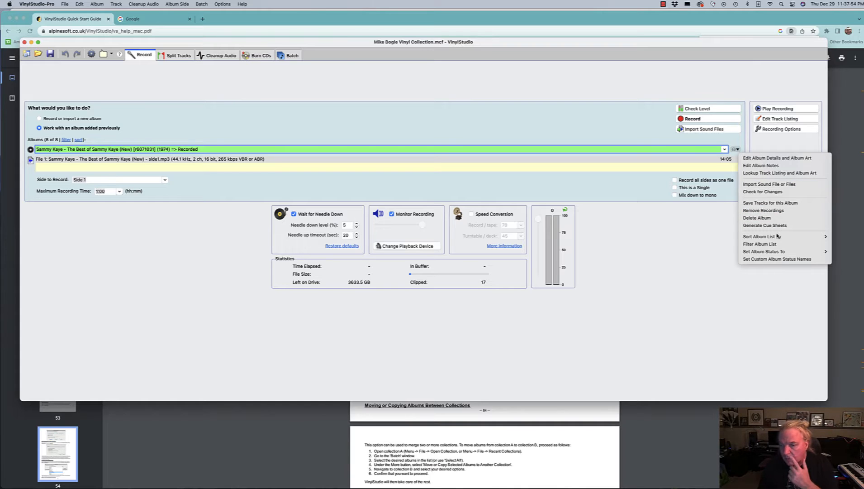
pyautogui.moveTo(771, 252)
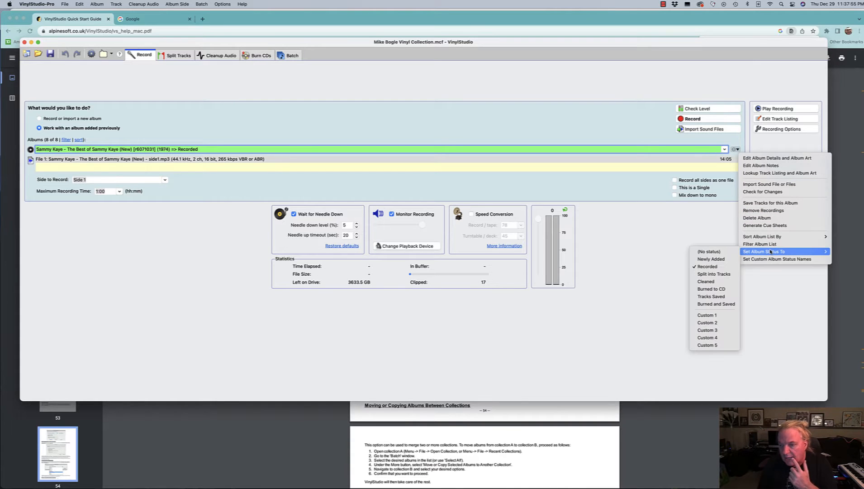
pyautogui.click(709, 259)
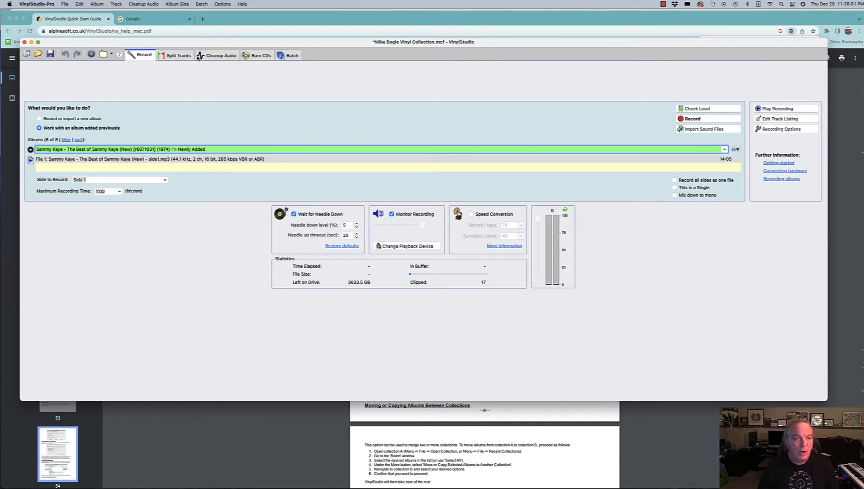
# - Return to Split Tracks and set the Sammy Kaye album's status to Recorded
pyautogui.click(179, 56)
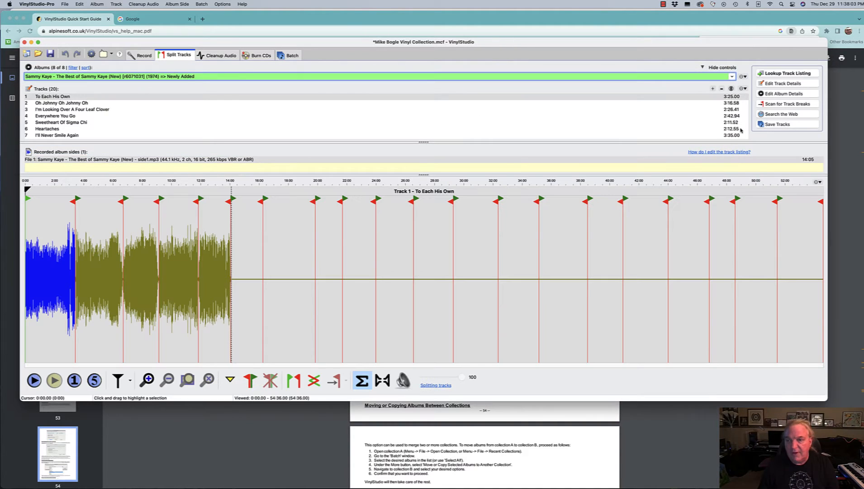
pyautogui.click(745, 77)
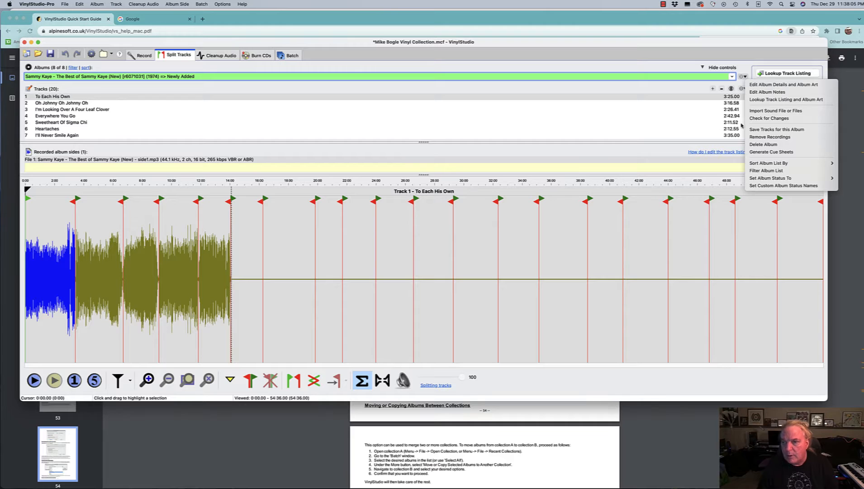
pyautogui.moveTo(761, 180)
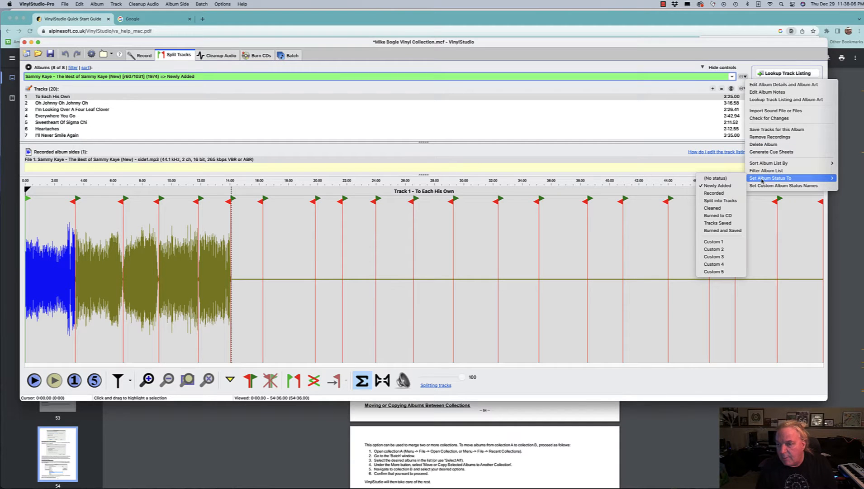
pyautogui.click(708, 193)
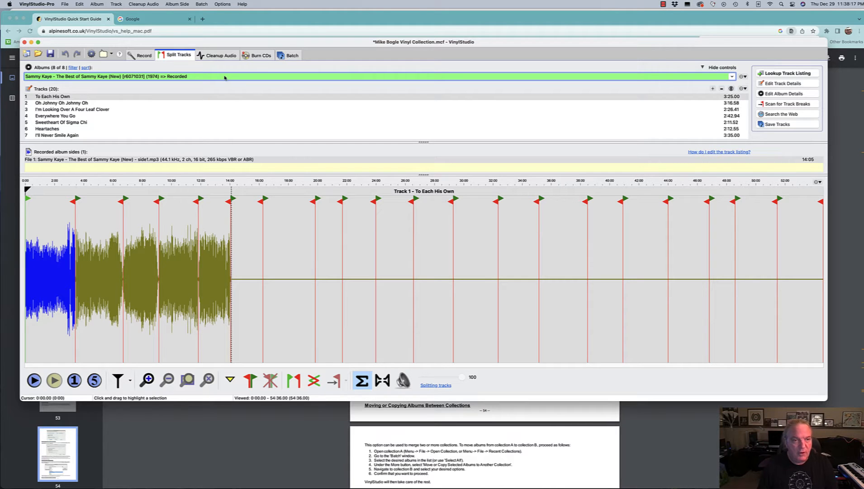
# - Set the Sammy Kaye album's status to Newly Added from the Cleanup Audio window
pyautogui.click(217, 55)
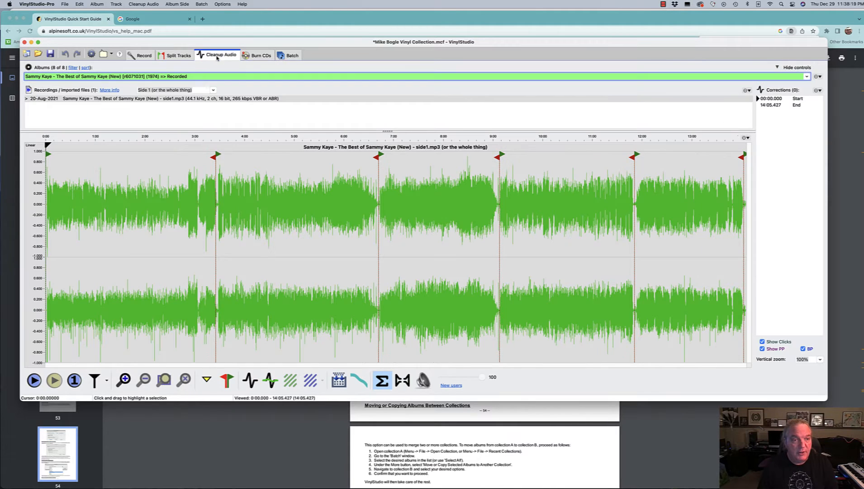
pyautogui.click(818, 77)
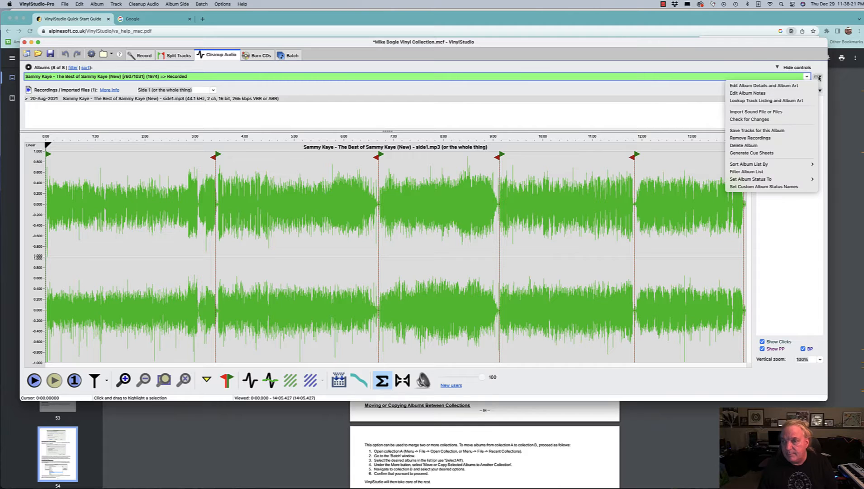
pyautogui.moveTo(752, 180)
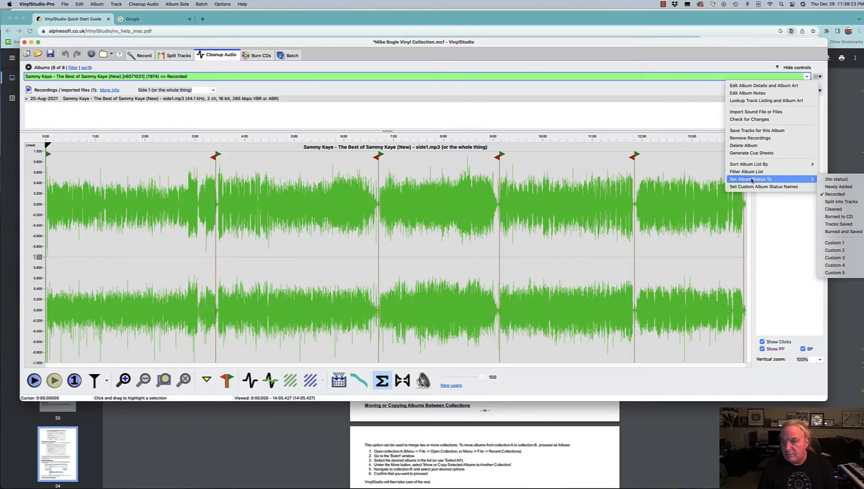
pyautogui.click(838, 186)
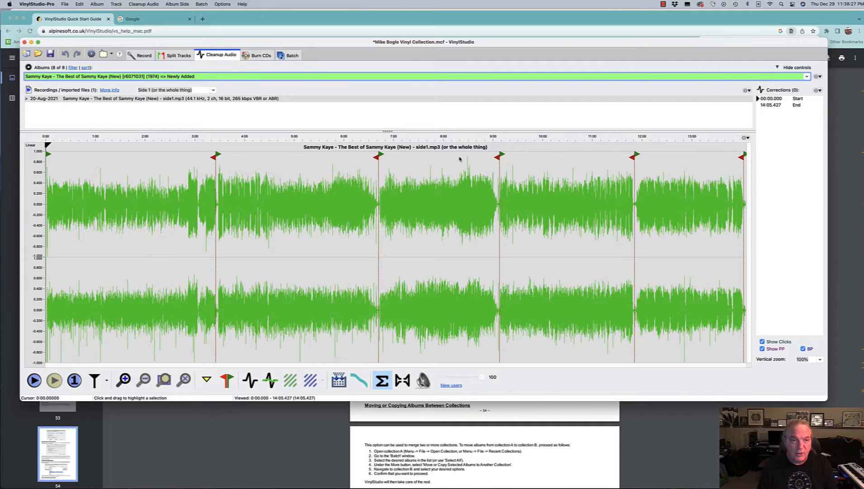
# - Examine the albums' statuses in the Burn CDs and Batch windows and return to Split Tracks
pyautogui.click(262, 55)
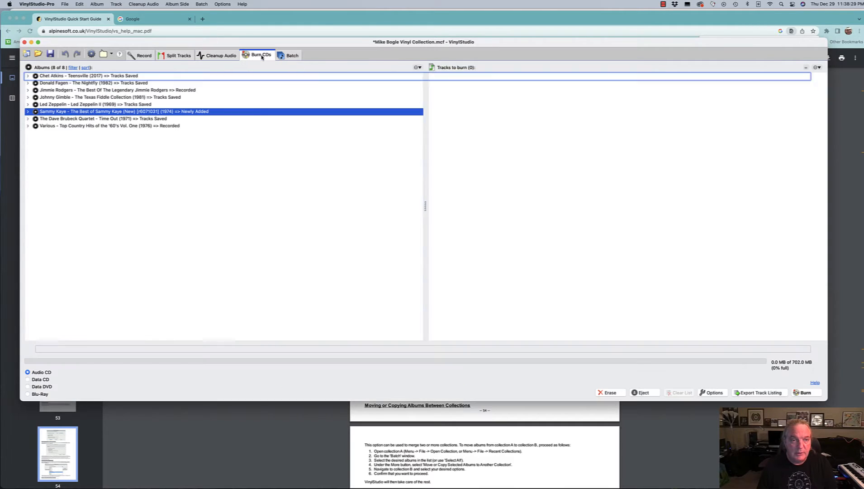
pyautogui.click(286, 55)
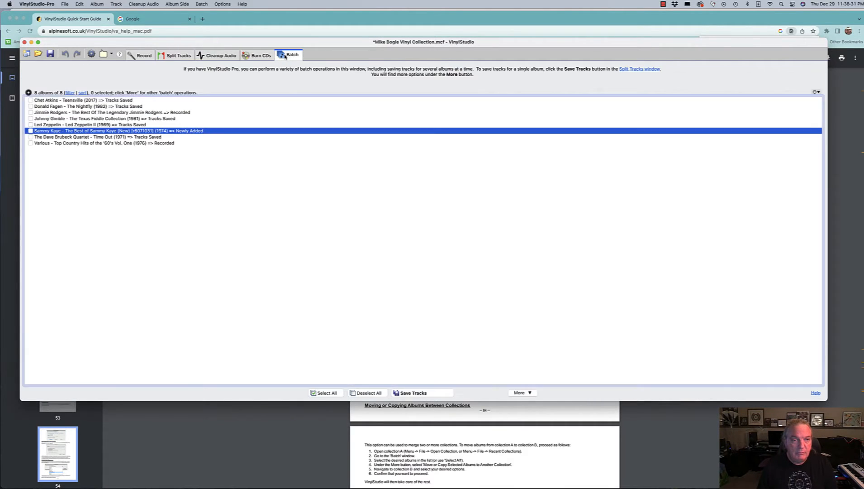
pyautogui.click(224, 58)
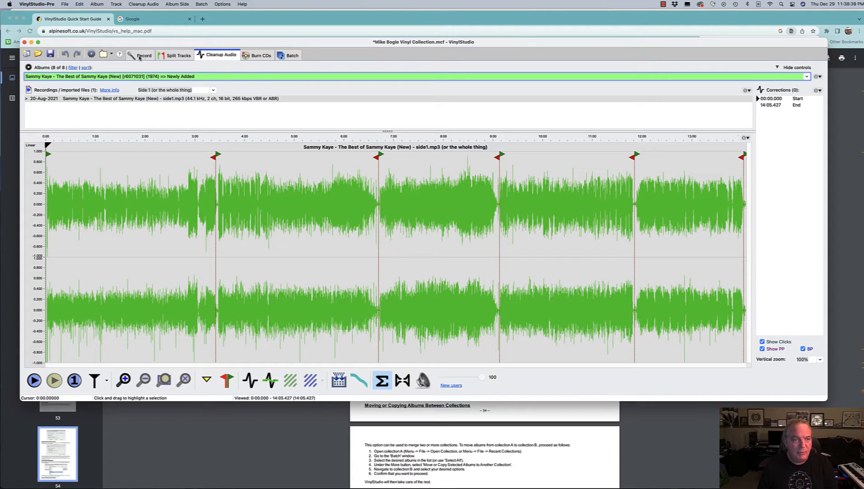
pyautogui.click(184, 56)
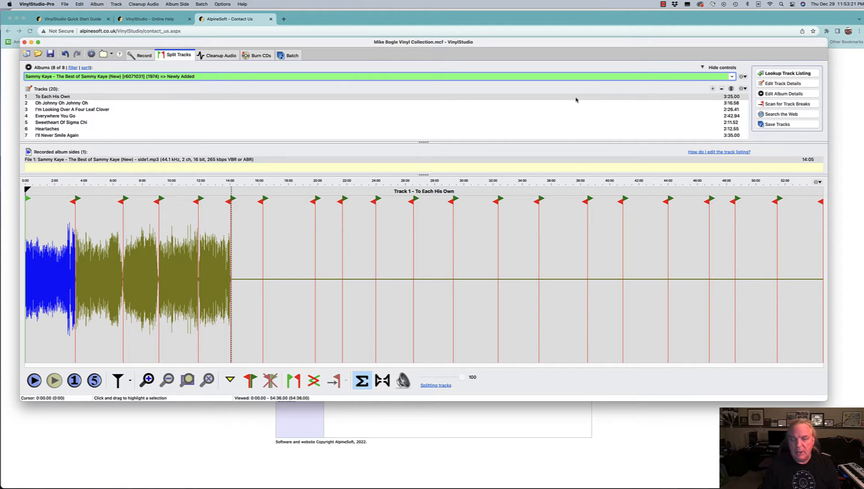
# - Compare the Jimmie Rodgers album with the Sammy Kaye album, checking their statuses, recorded sides and the Sammy Kaye track listing
pyautogui.click(732, 77)
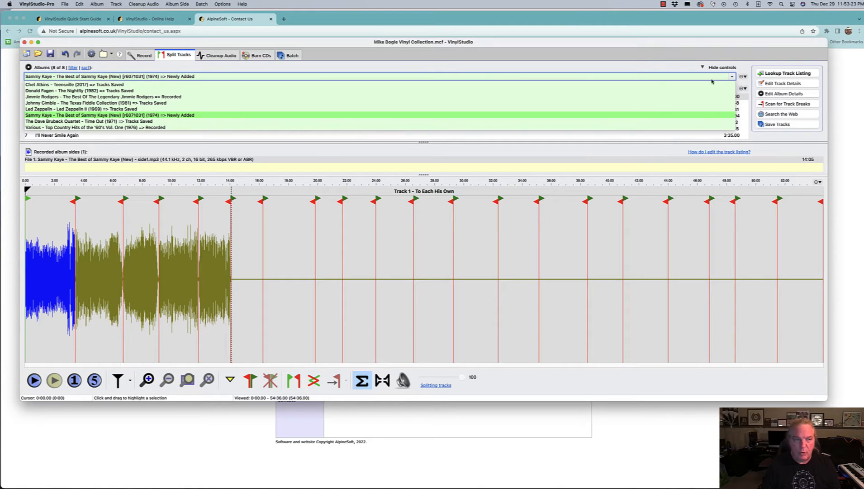
pyautogui.click(172, 97)
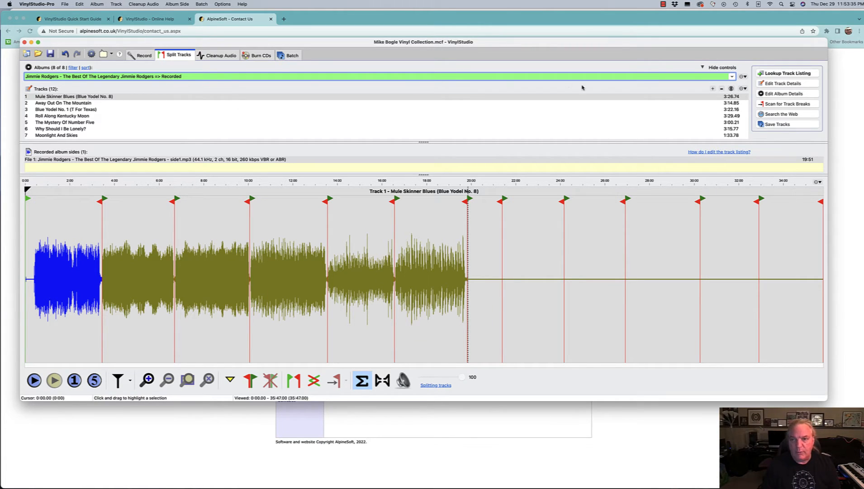
pyautogui.click(731, 77)
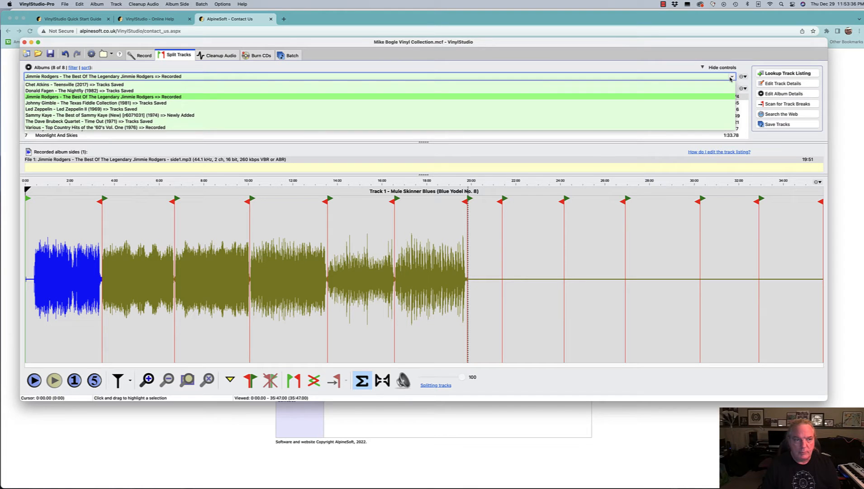
pyautogui.click(176, 116)
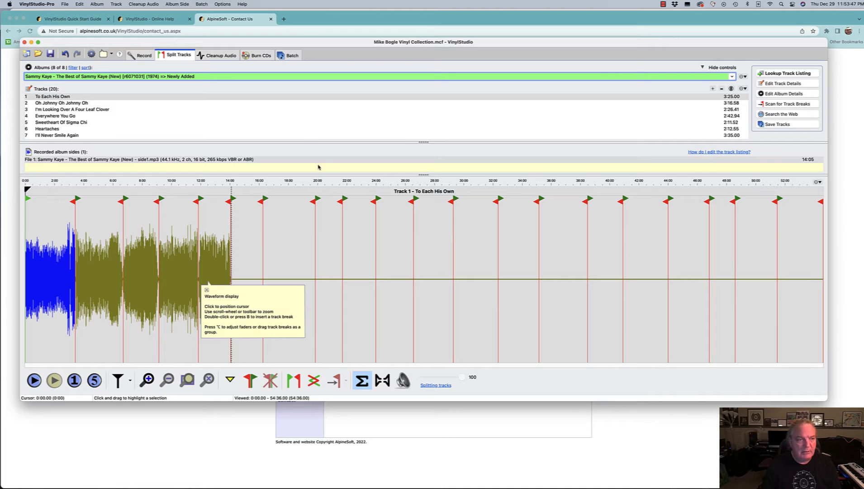
pyautogui.scroll(-6, 242, 114)
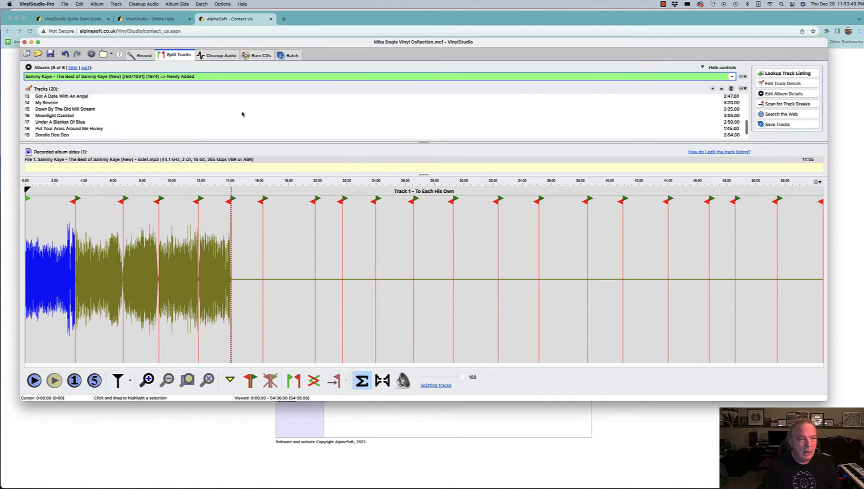
pyautogui.scroll(6, 242, 114)
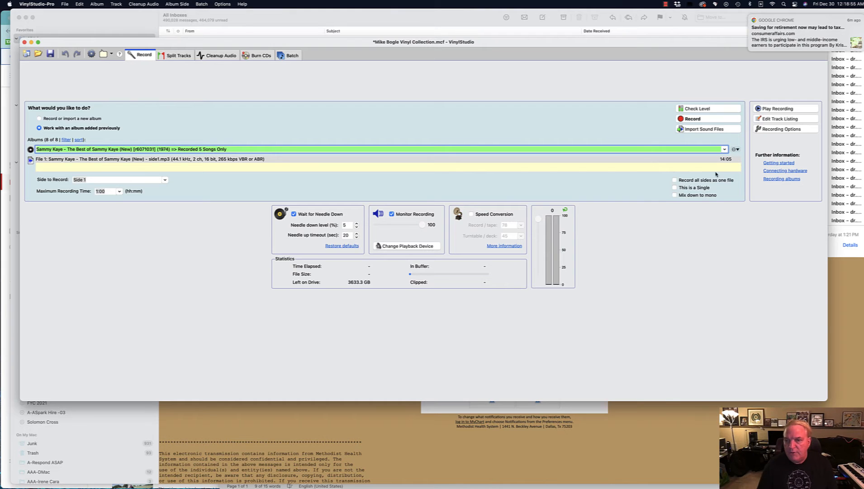
# - Review the Sammy Kaye album's status choices in the Record window, then inspect the custom album status names and close their dialog
pyautogui.click(737, 150)
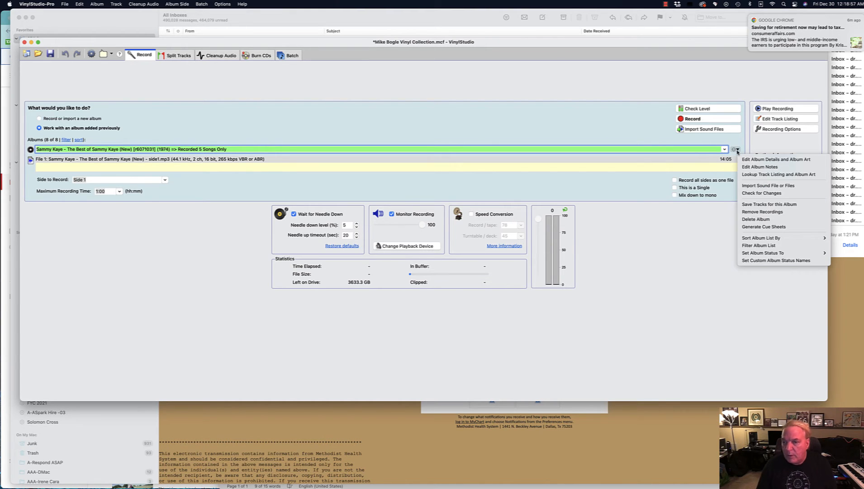
pyautogui.moveTo(768, 253)
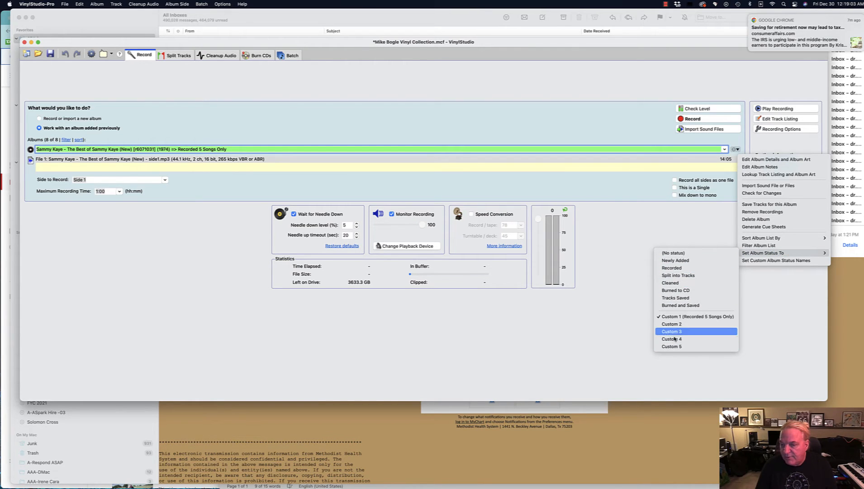
pyautogui.click(773, 261)
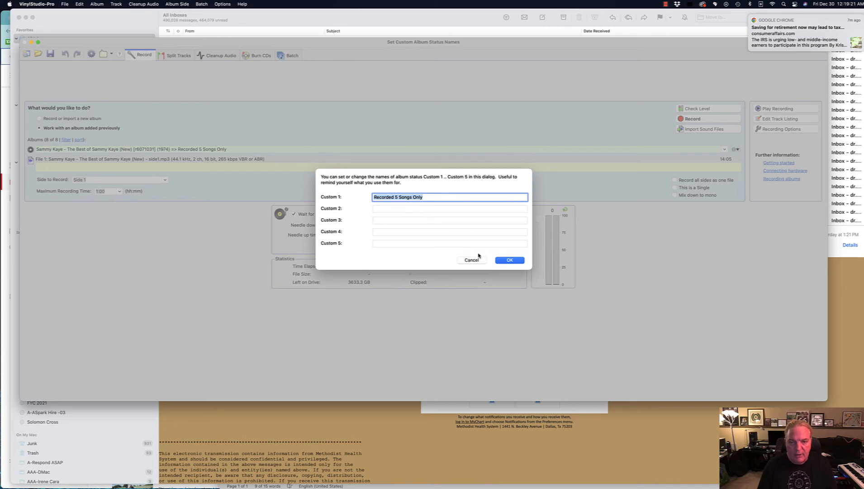
pyautogui.click(510, 261)
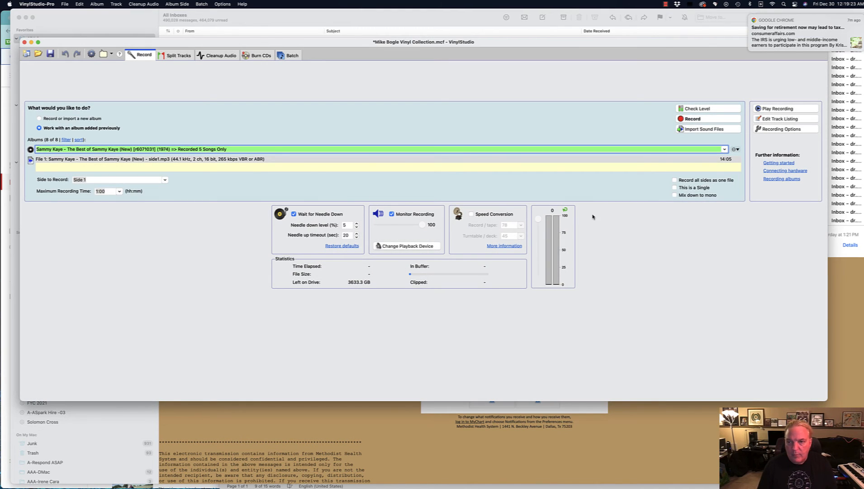
# - Check the statuses in the Record window's album list and the Custom 1 option among the Sammy Kaye album's status choices
pyautogui.click(724, 149)
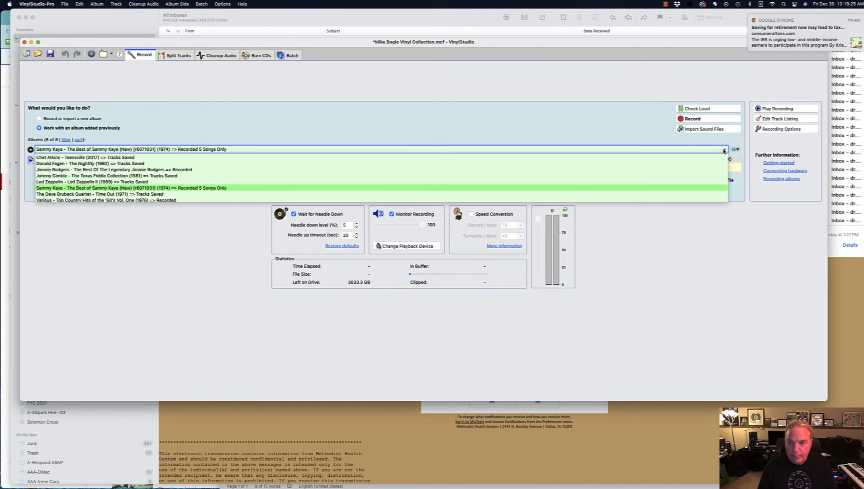
pyautogui.click(733, 148)
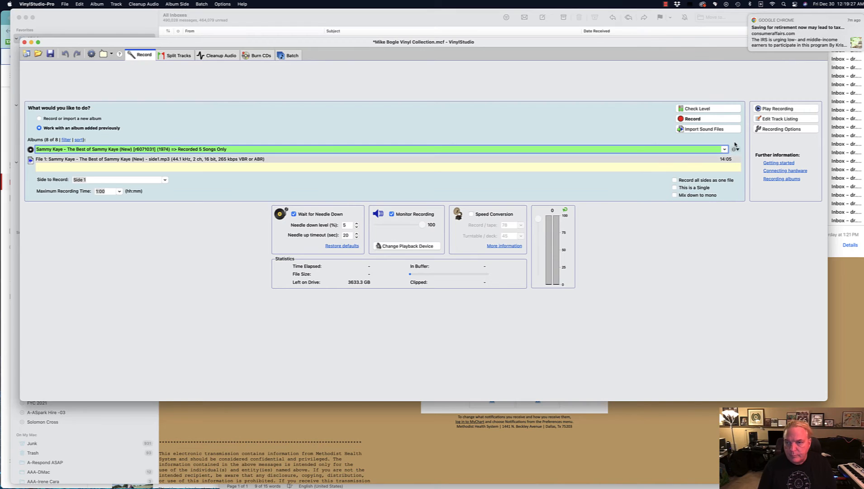
pyautogui.click(736, 149)
pyautogui.moveTo(768, 252)
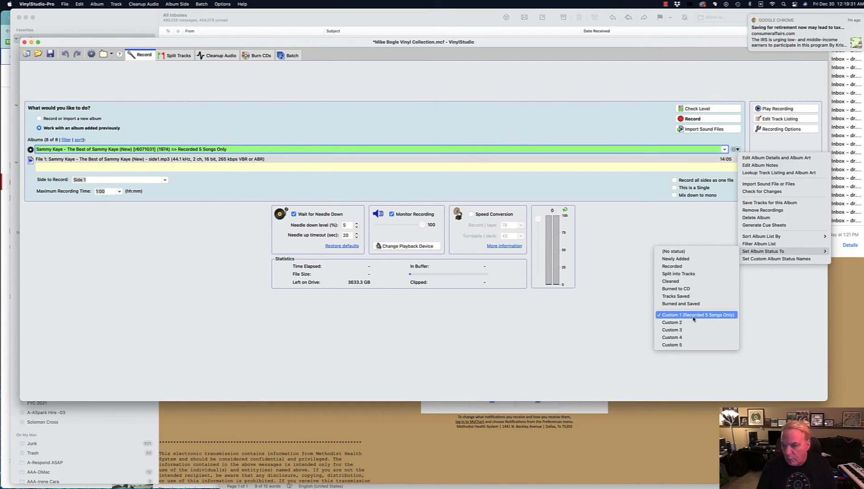
pyautogui.click(619, 322)
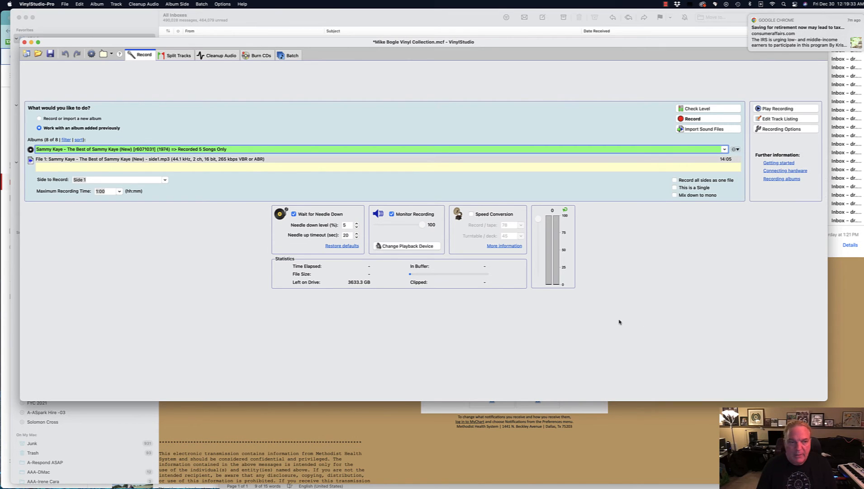
# - Switch to Split Tracks and look through the Sammy Kaye album's whole track listing, returning to its first track
pyautogui.click(171, 55)
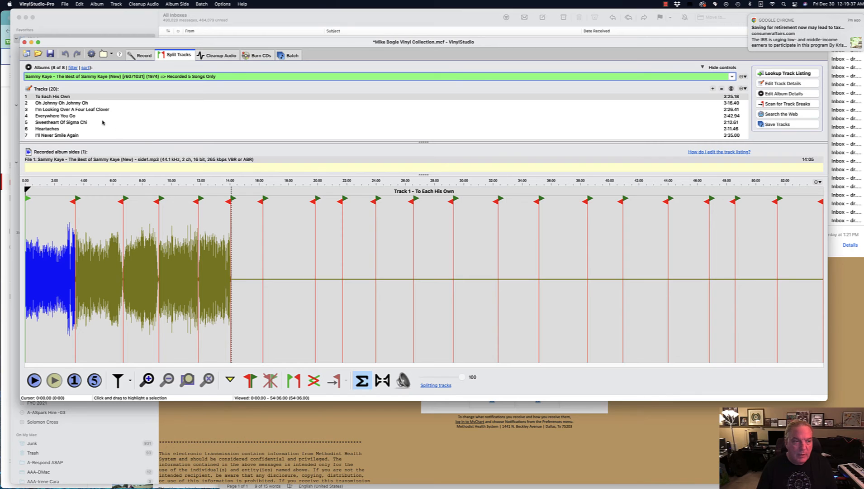
pyautogui.scroll(-7, 103, 122)
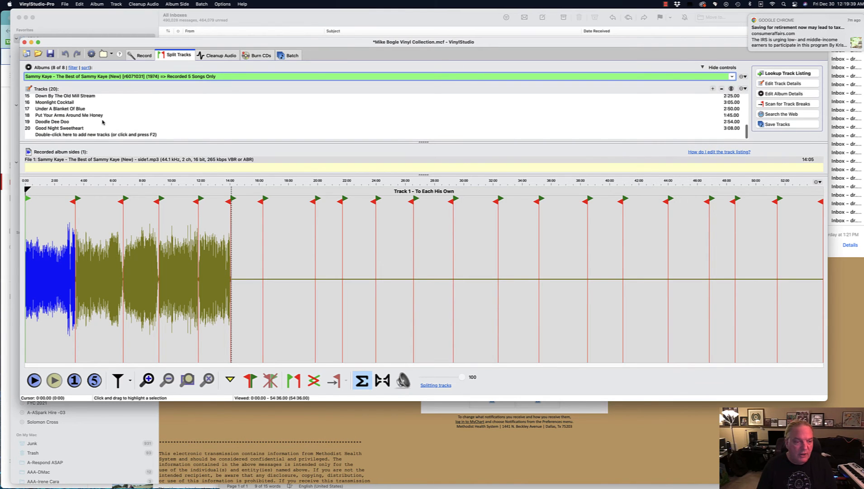
pyautogui.scroll(5, 102, 122)
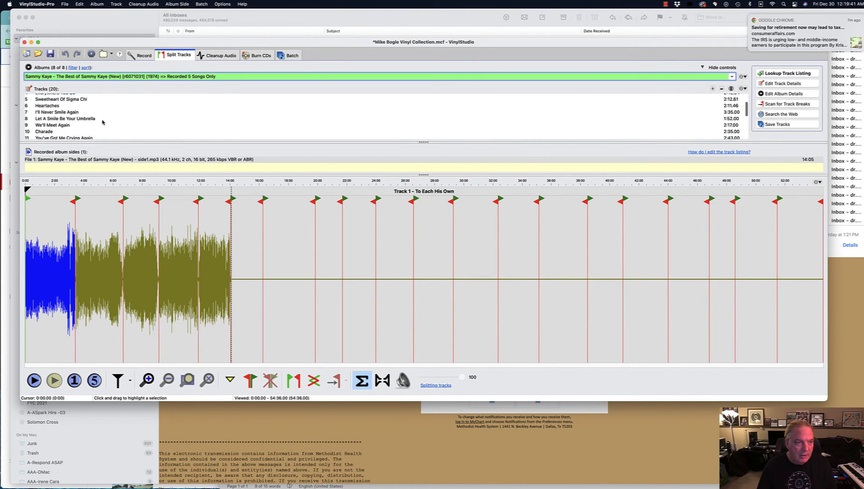
pyautogui.scroll(4, 103, 121)
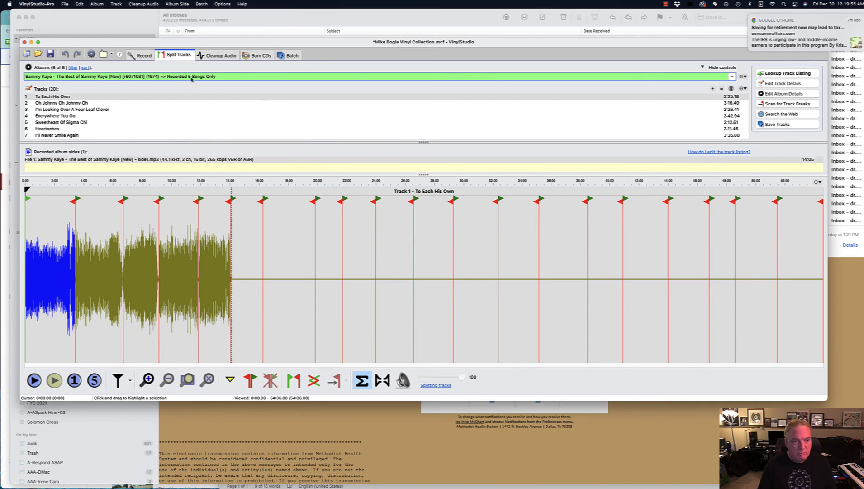
# - Examine the standard and custom status choices for the Sammy Kaye album in Split Tracks and close the list
pyautogui.click(743, 76)
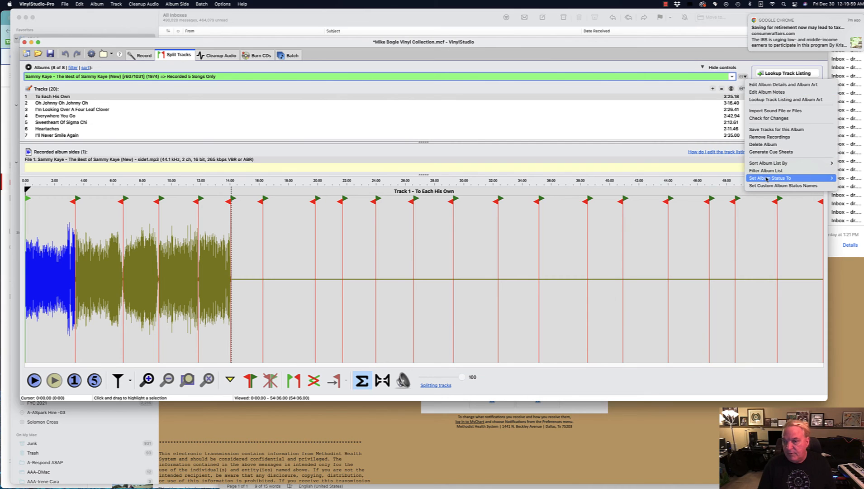
pyautogui.moveTo(769, 177)
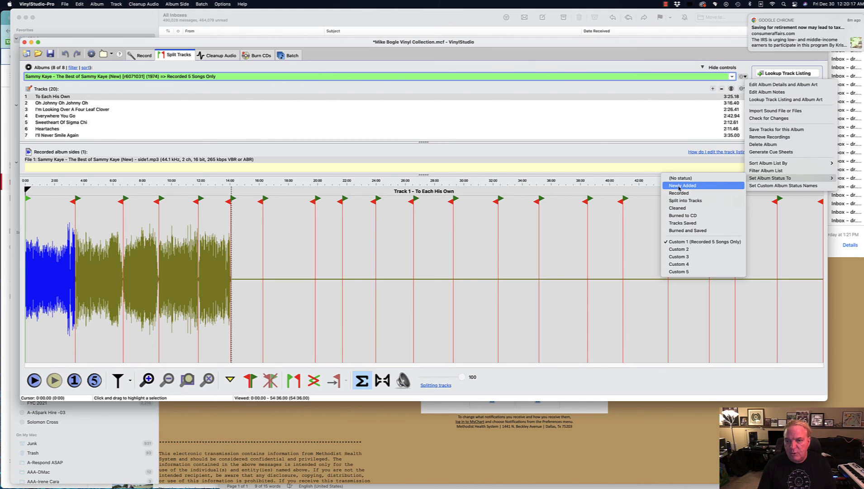
pyautogui.click(693, 305)
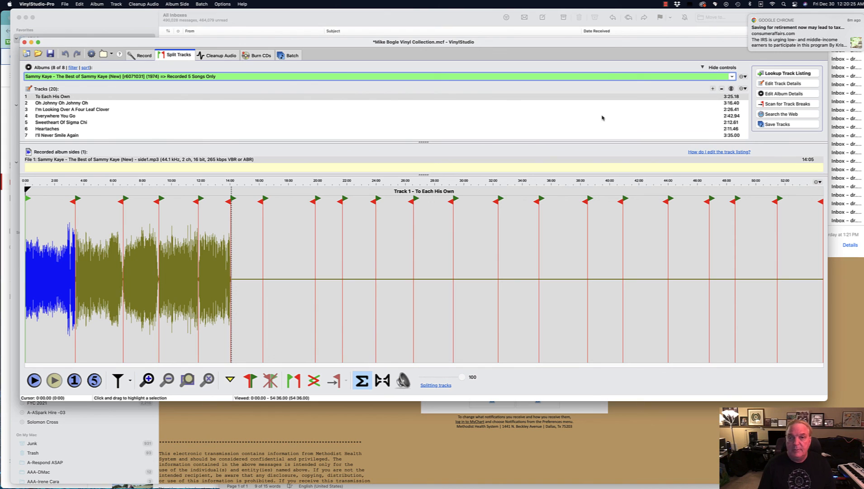
pyautogui.moveTo(559, 124)
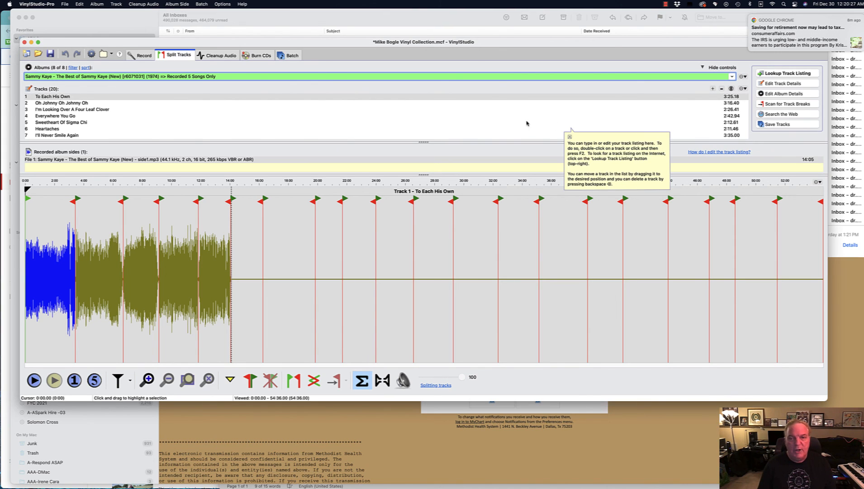